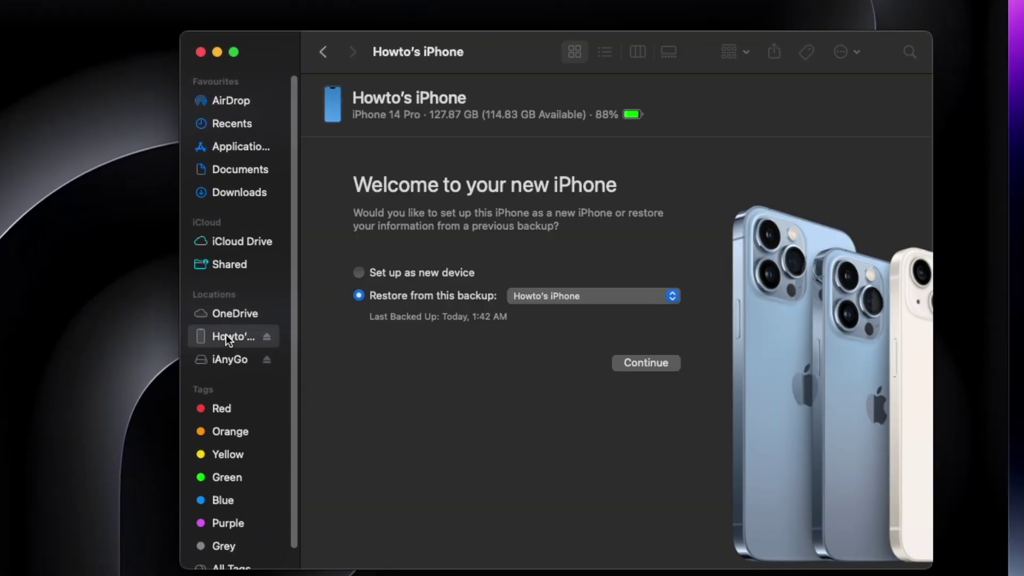
Step: Set the iPhone up as a new device, then select today's 14-Jun backup under Manage Backups
left_click(454, 272)
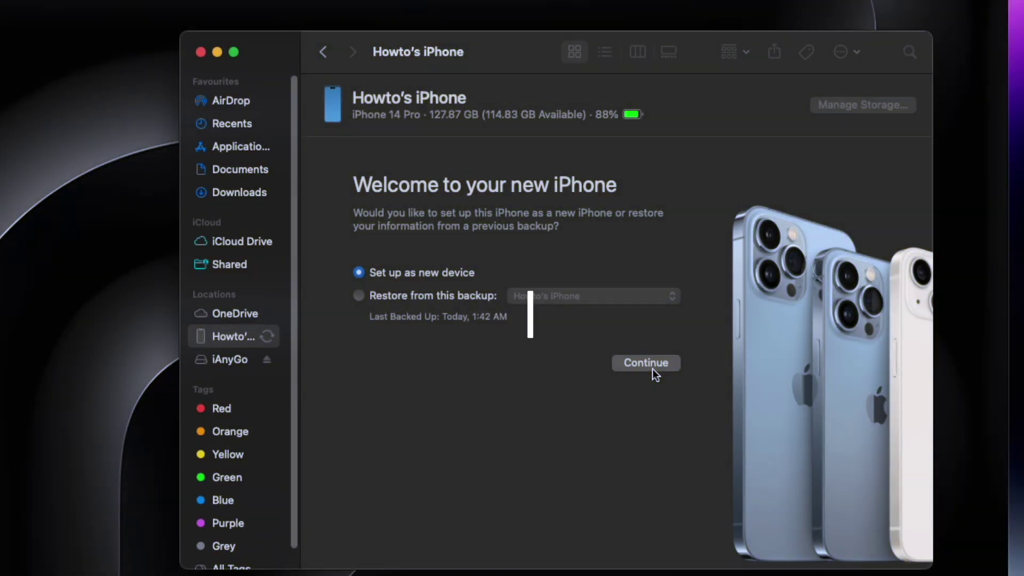
left_click(652, 367)
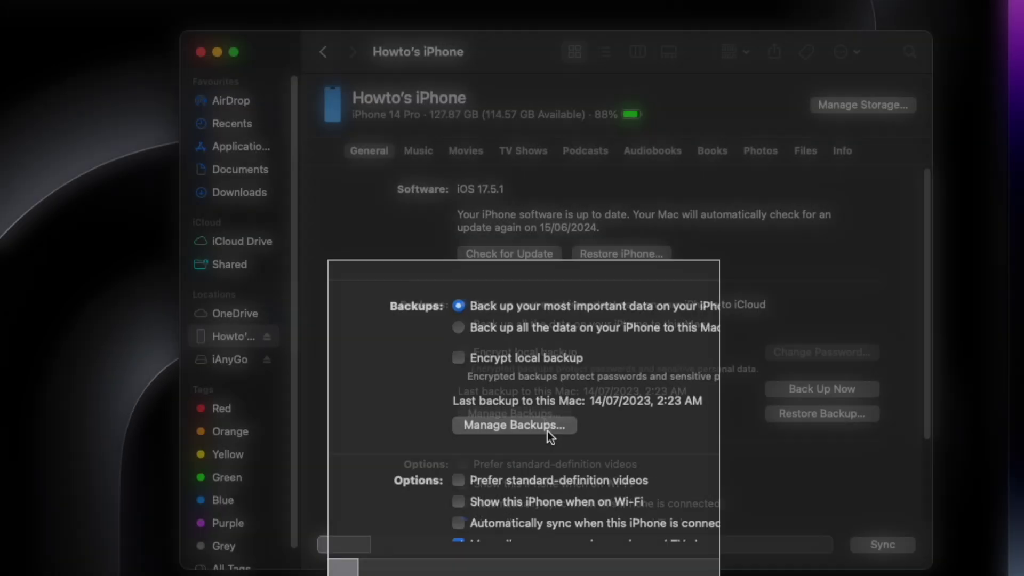
left_click(545, 419)
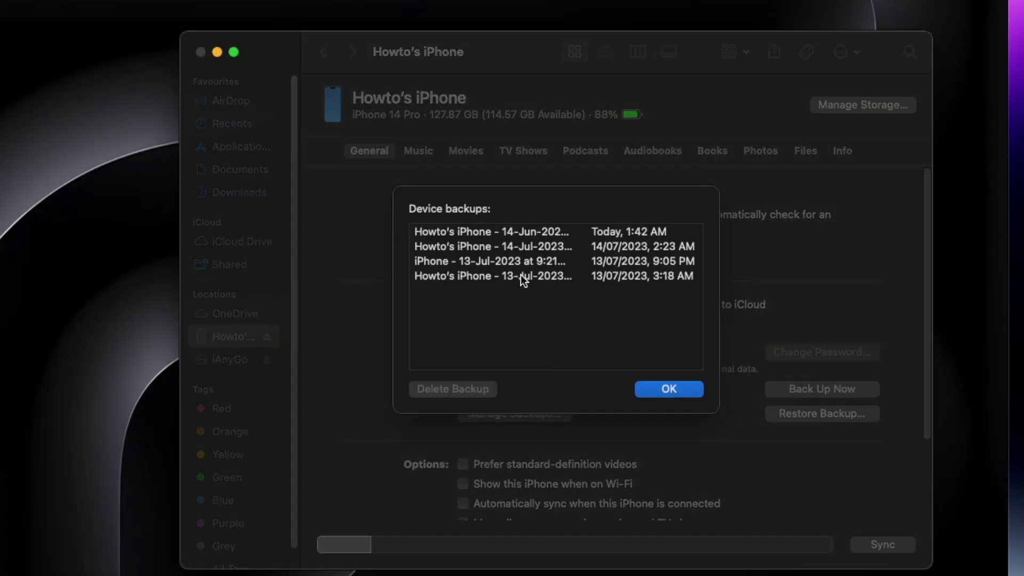
left_click(525, 235)
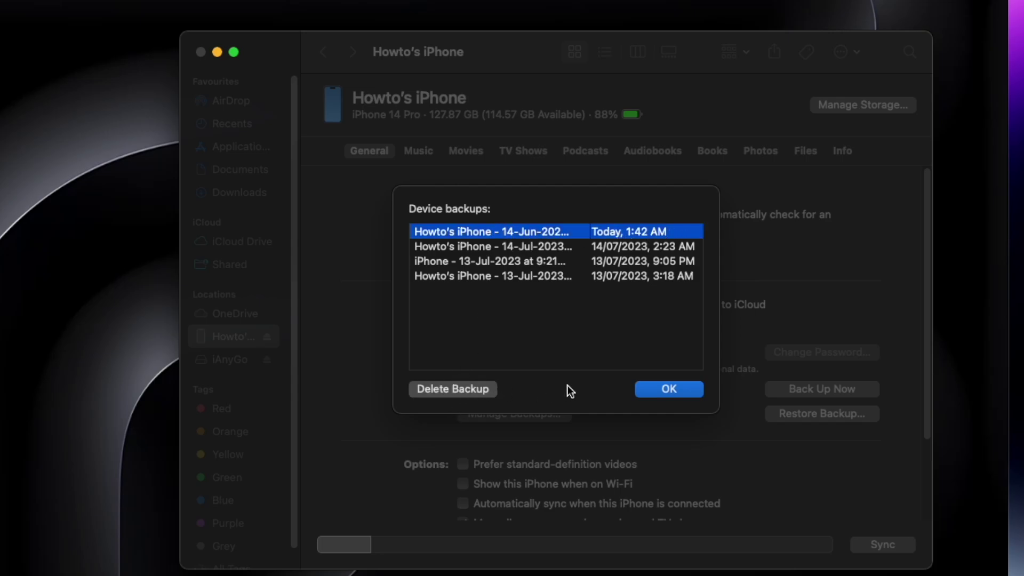
Step: Reveal the newest backup's folder in Finder and bring up Info.plist's Open With options
right_click(597, 234)
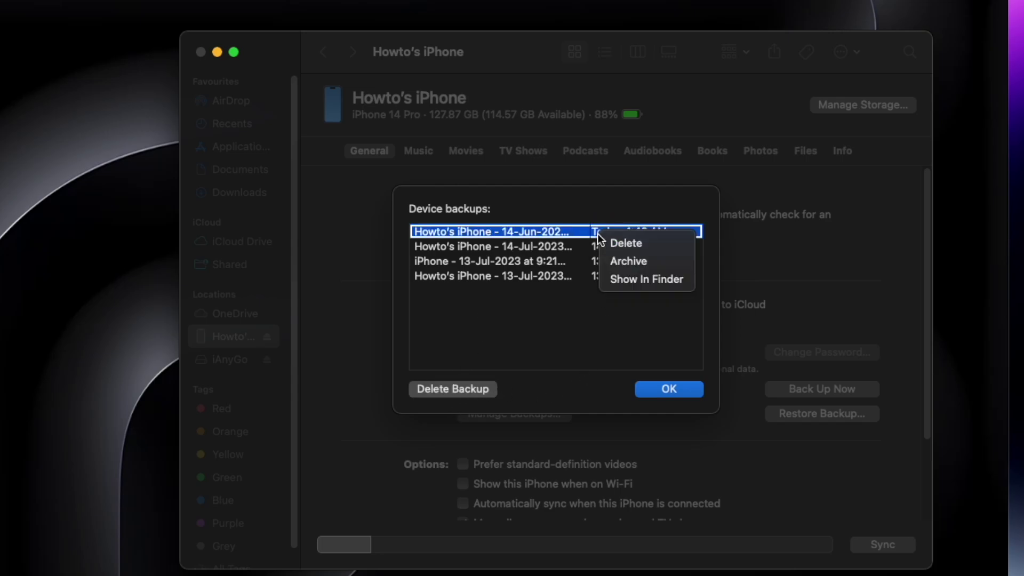
left_click(676, 283)
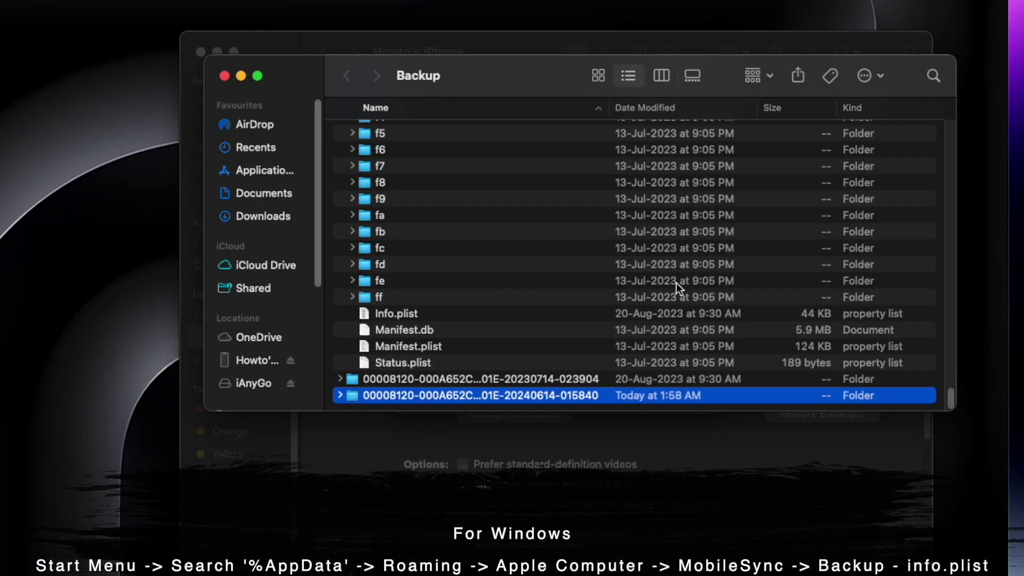
double_click(417, 393)
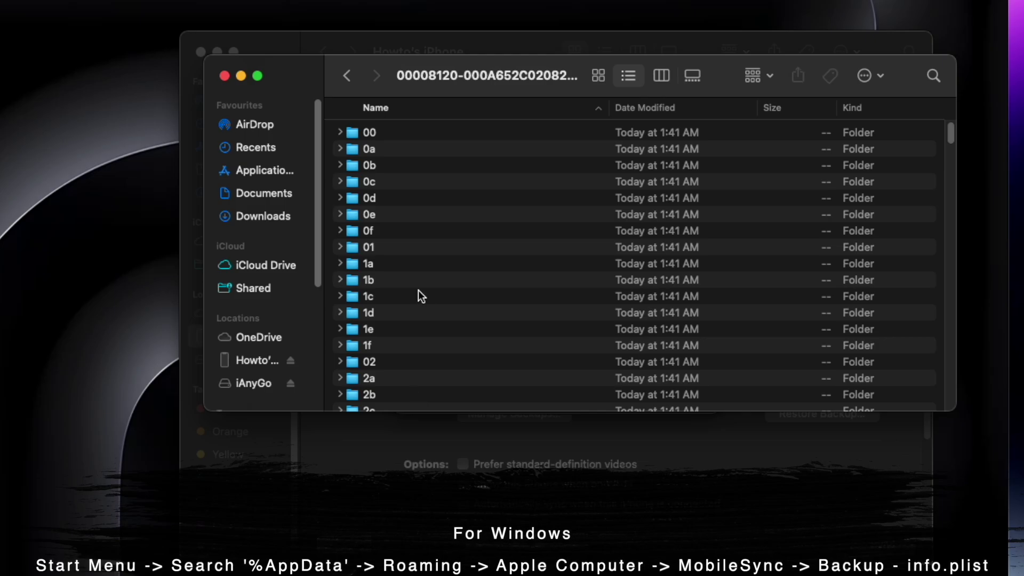
scroll(419, 290, "down", 20)
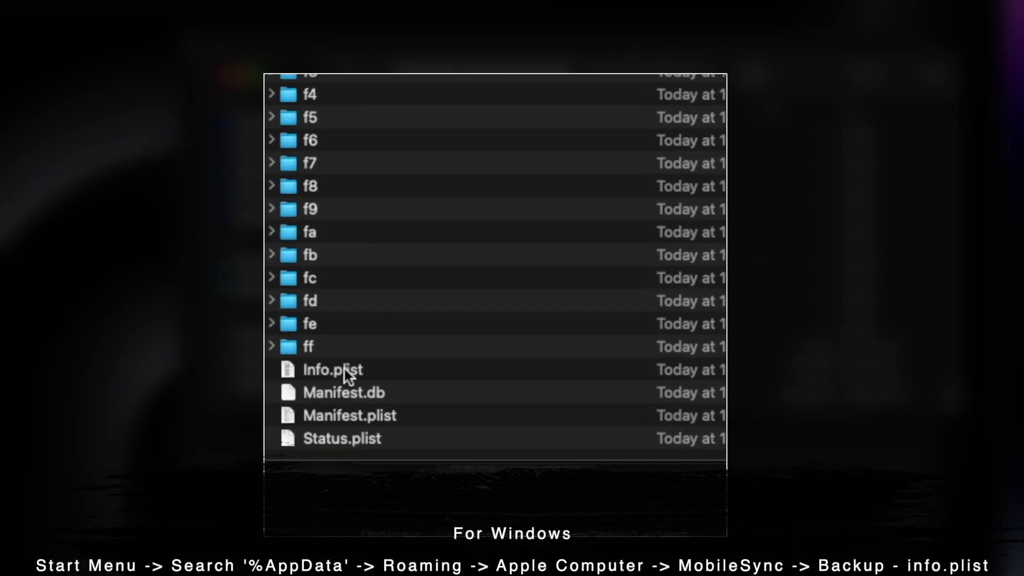
left_click(344, 370)
right_click(343, 372)
mouse_move(468, 408)
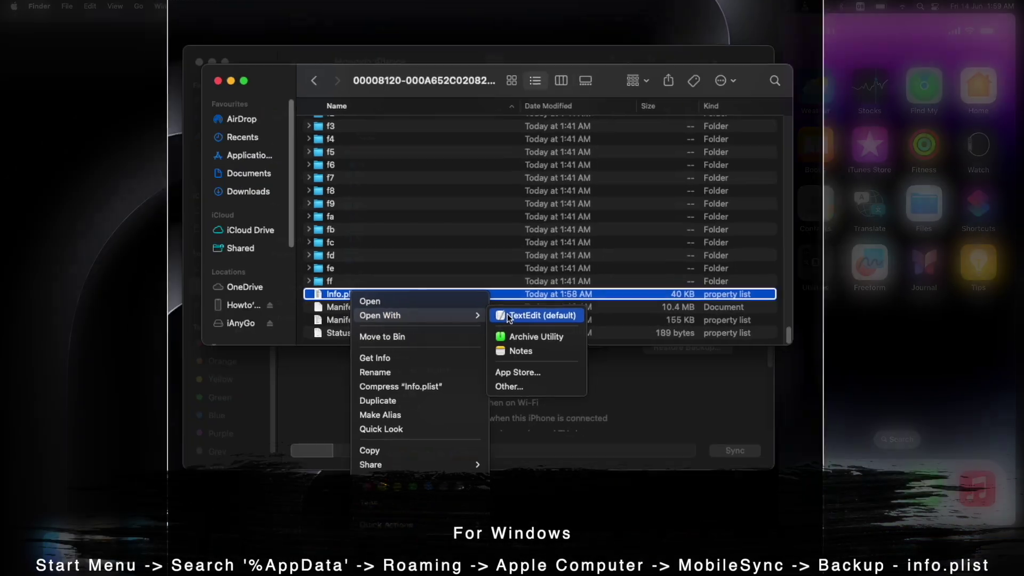
Step: Open Info.plist in TextEdit, change Product Version from 18.0 to 17.0, and close it
left_click(507, 314)
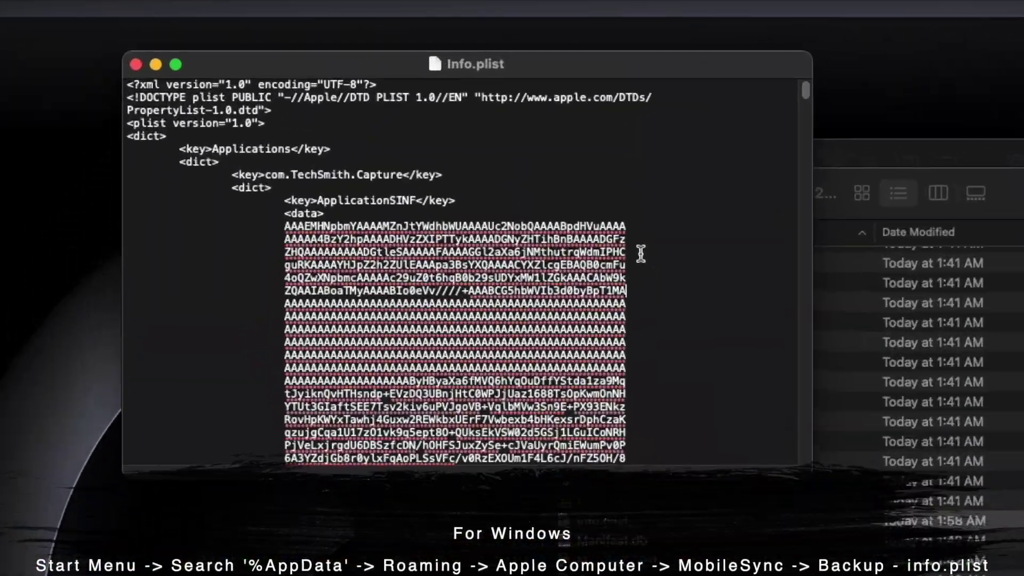
key("super+f")
type("product")
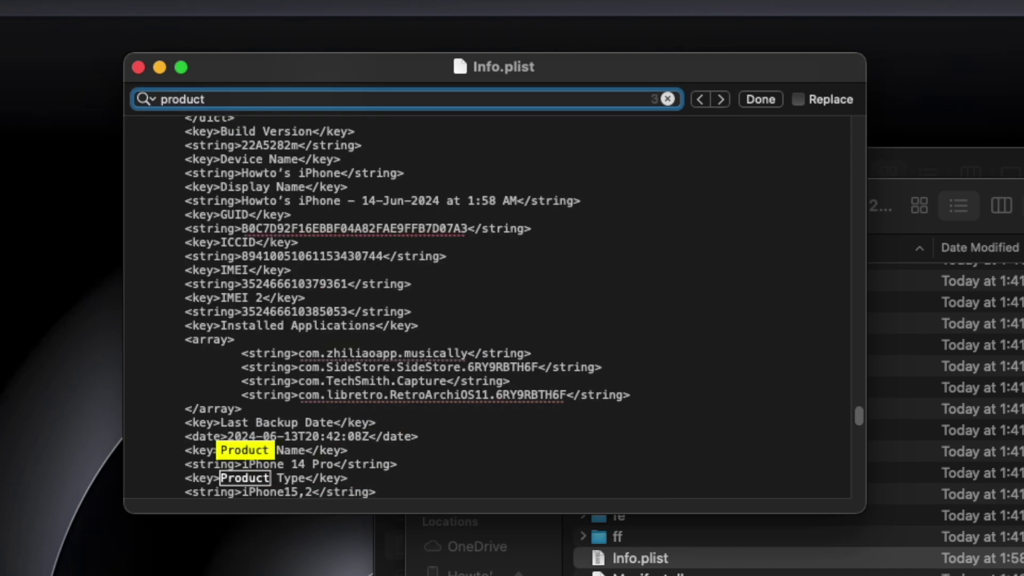
left_click(429, 449)
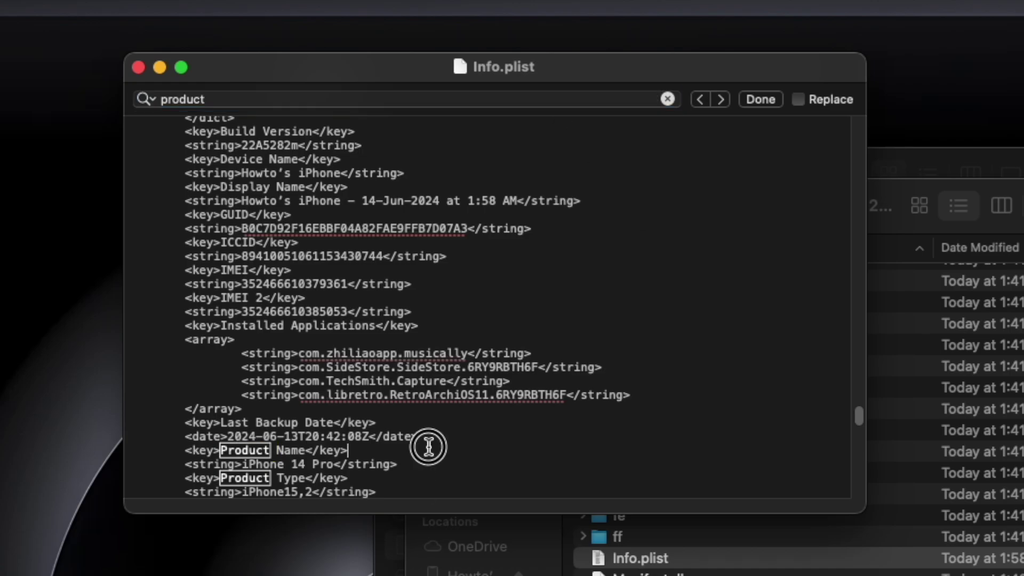
scroll(429, 448, "down", 1)
scroll(430, 446, "down", 1)
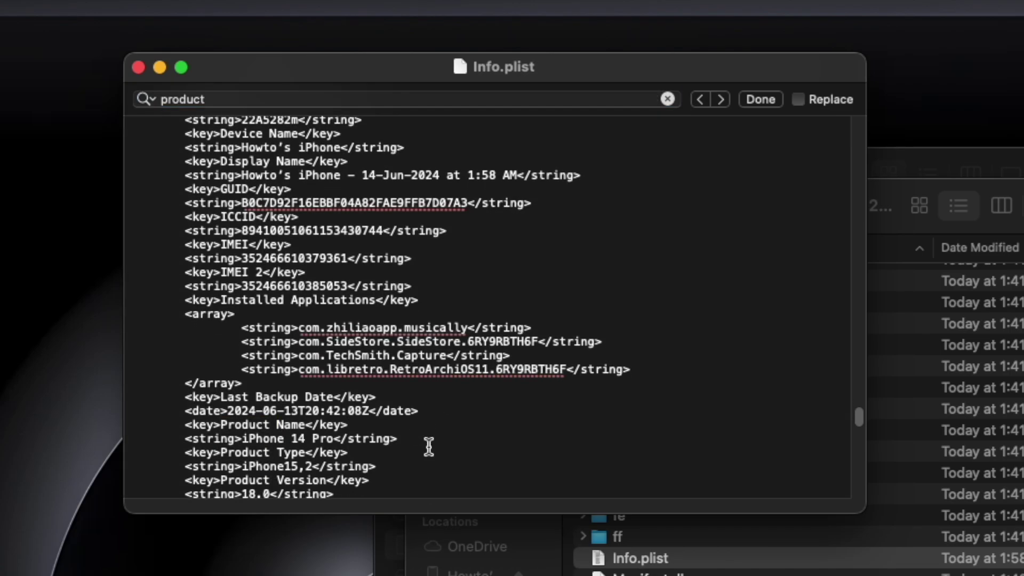
scroll(427, 445, "down", 1)
scroll(408, 456, "down", 1)
scroll(375, 476, "down", 2)
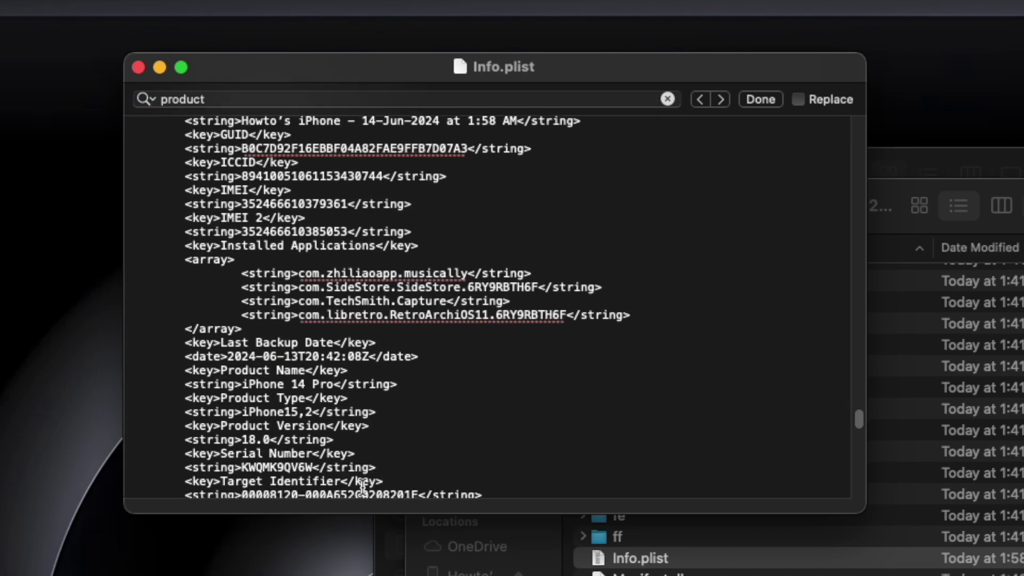
scroll(360, 448, "down", 3)
key("super+v")
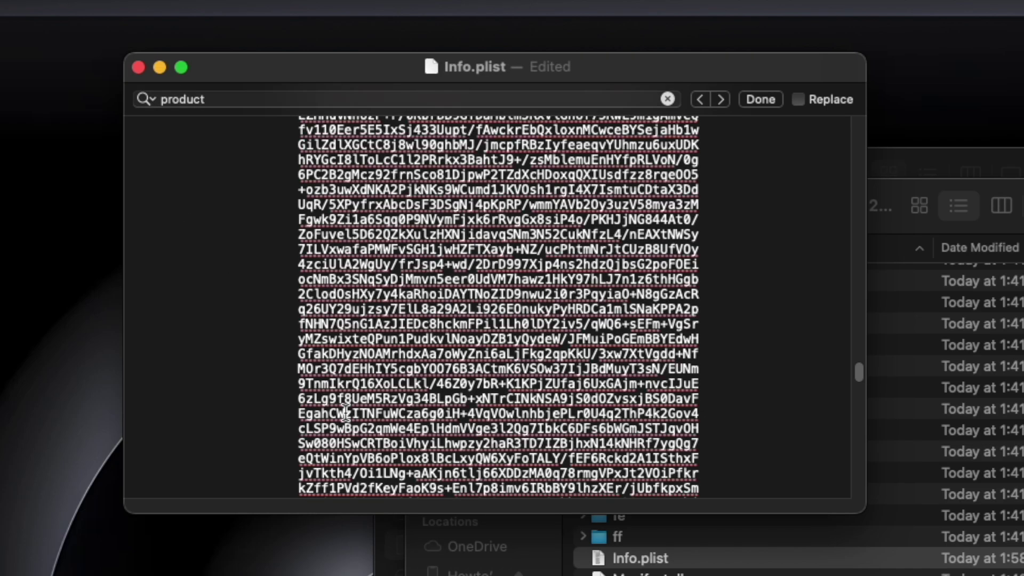
scroll(346, 412, "up", 5)
scroll(345, 412, "up", 5)
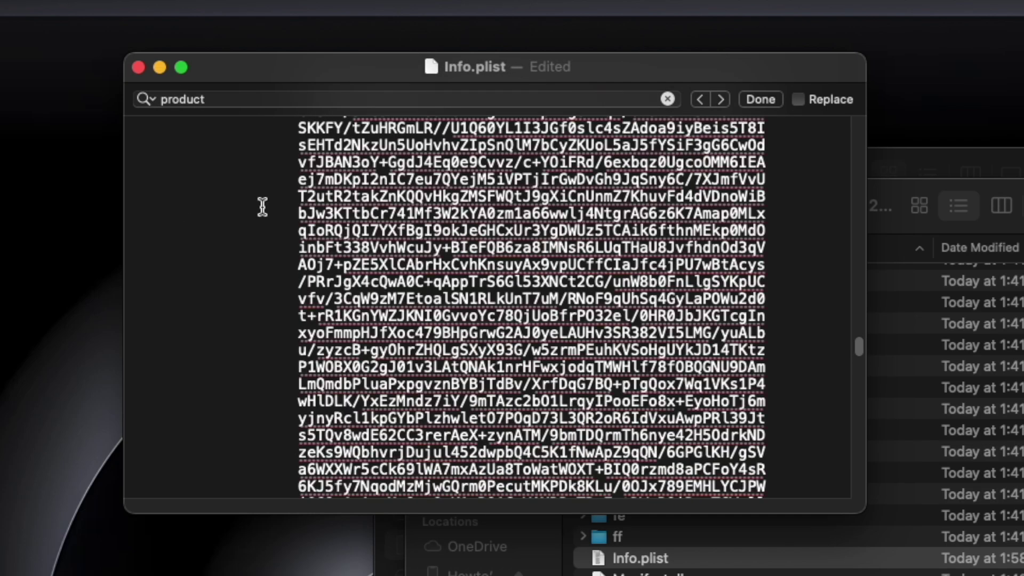
left_click(724, 98)
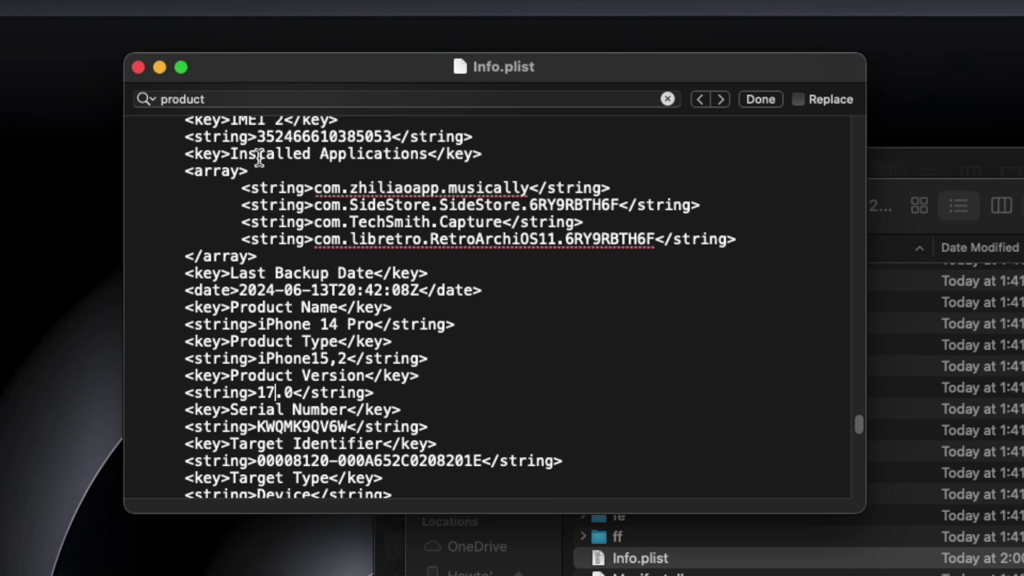
left_click(139, 68)
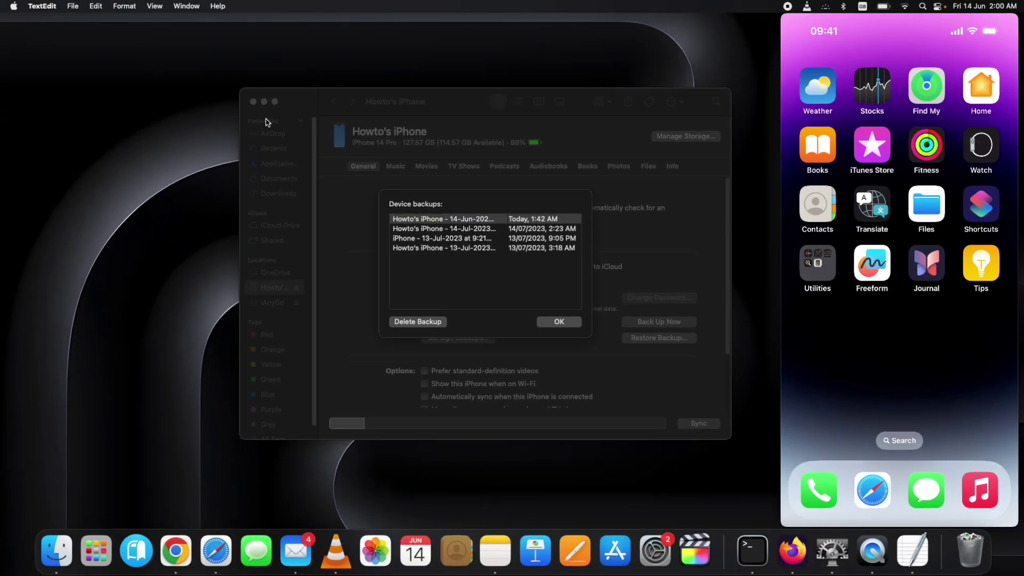
Step: Restore the iPhone from the Today, 1:42 AM backup, confirming Erase and Restore
left_click(558, 320)
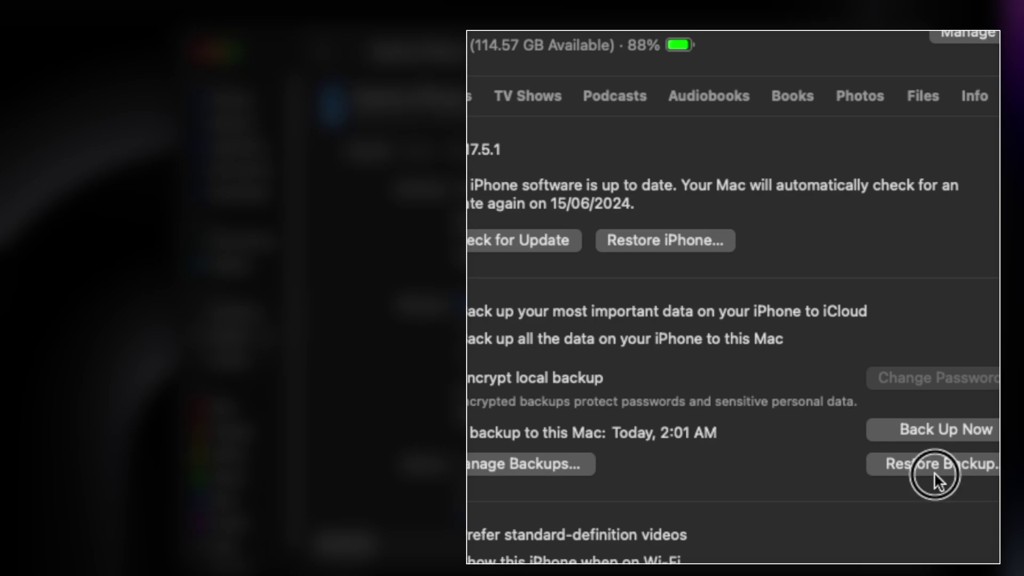
left_click(934, 471)
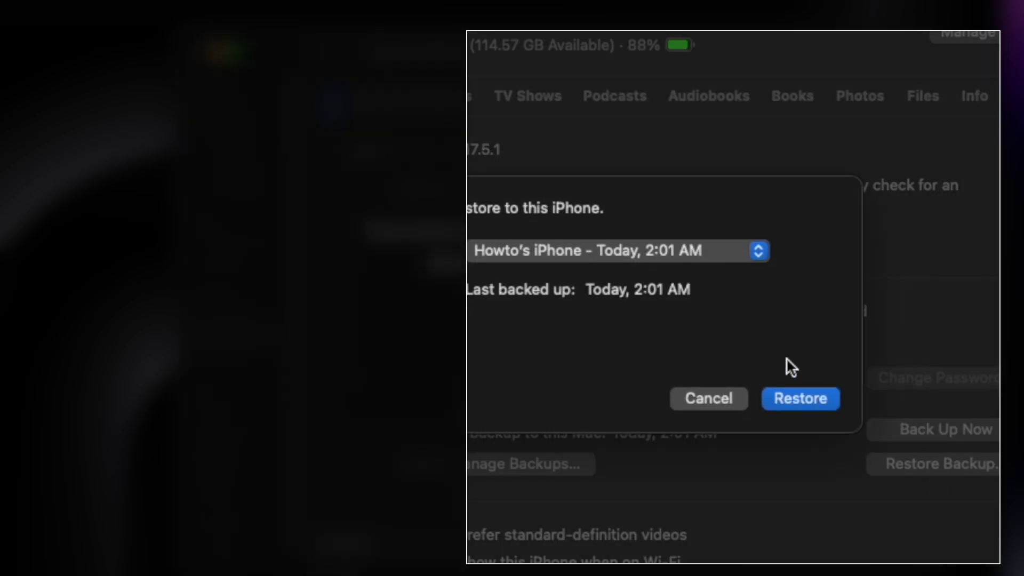
left_click(703, 259)
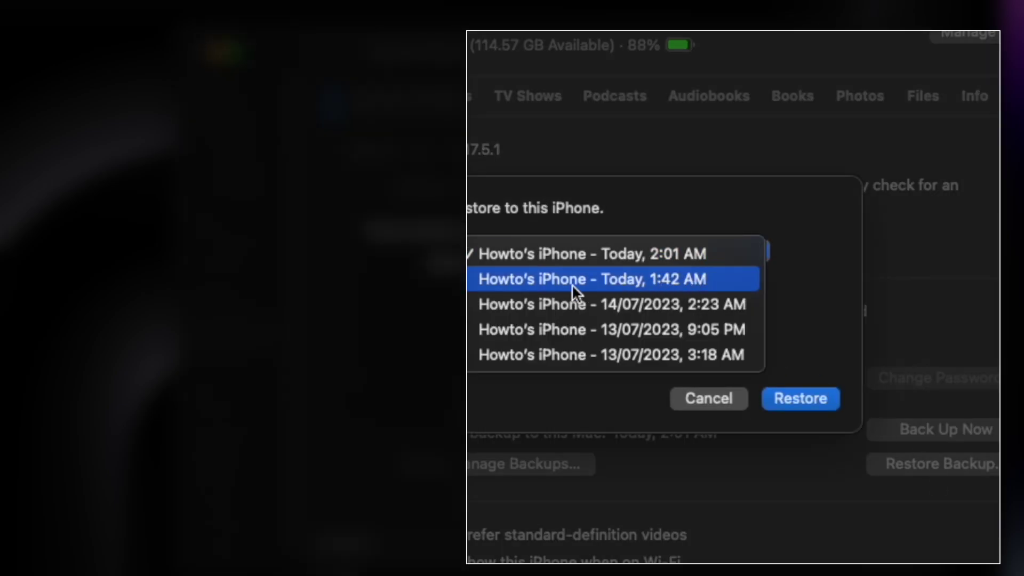
left_click(681, 277)
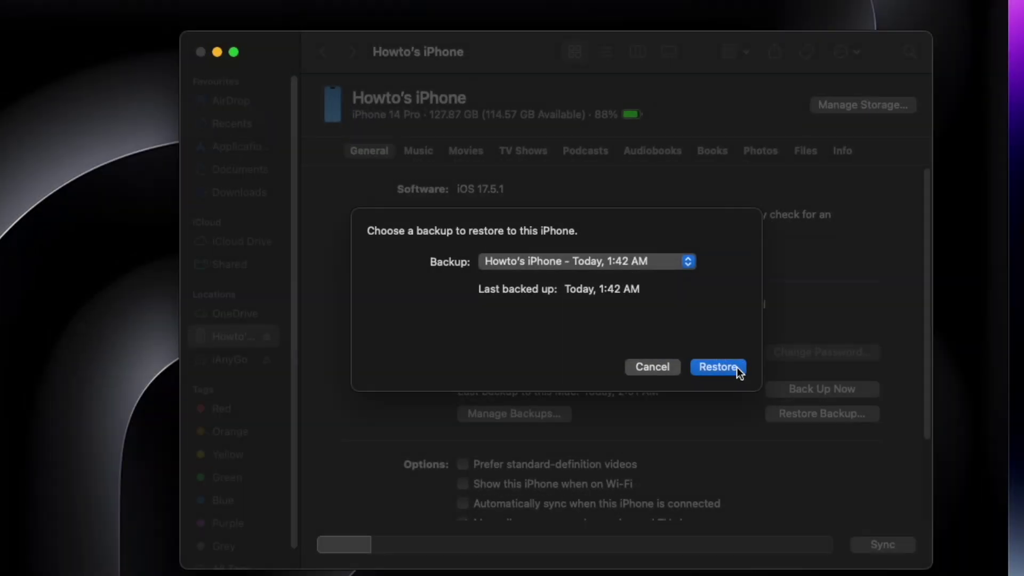
left_click(735, 430)
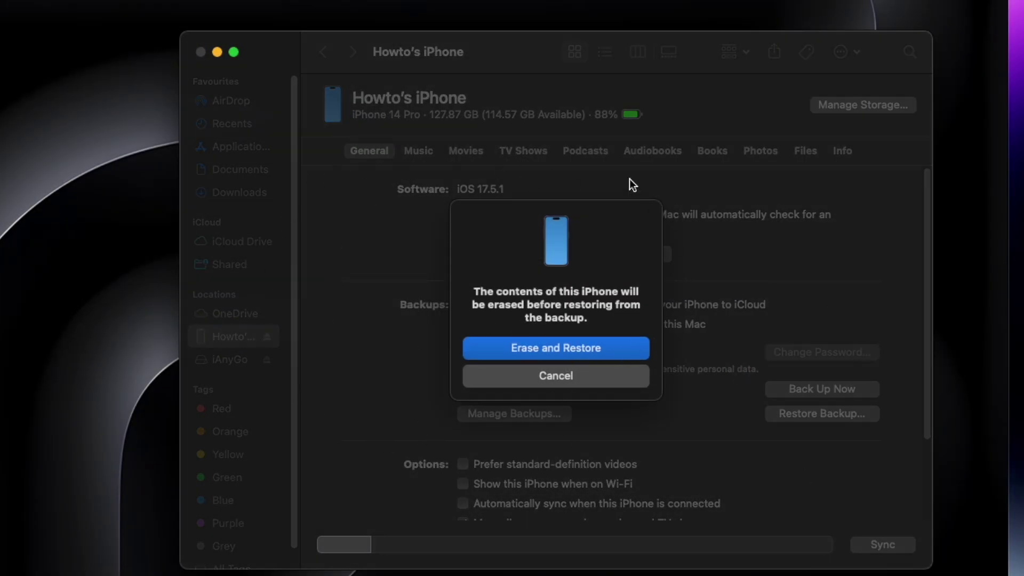
left_click(519, 352)
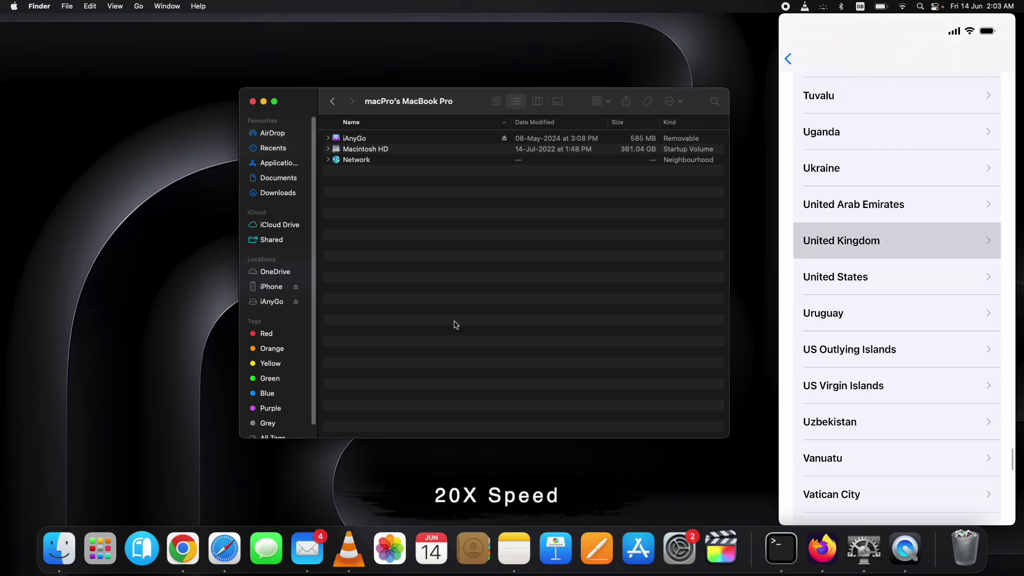
Step: Select the iPhone in the sidebar to follow the restore progress until it completes
left_click(278, 291)
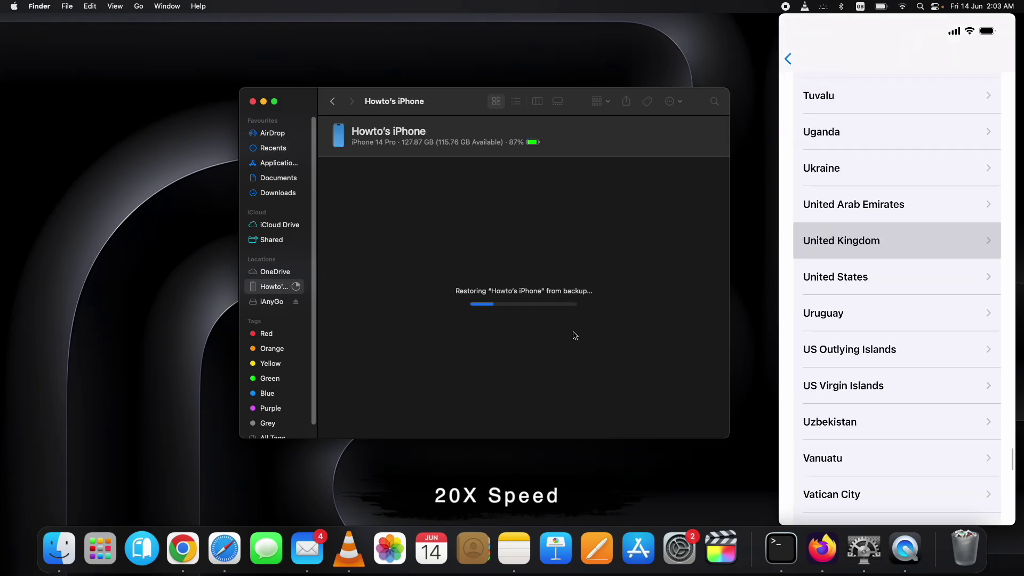